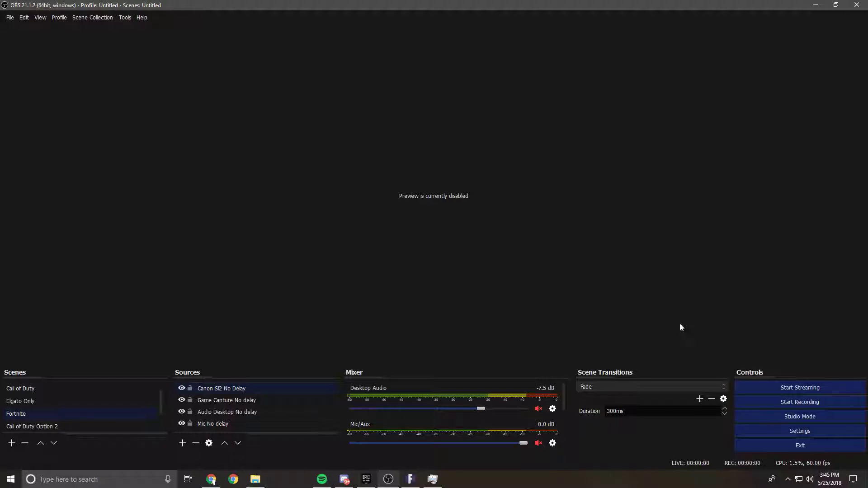
# Open OBS Settings and reach the Video page showing 1920x1080 at 60 FPS.
pyautogui.click(800, 430)
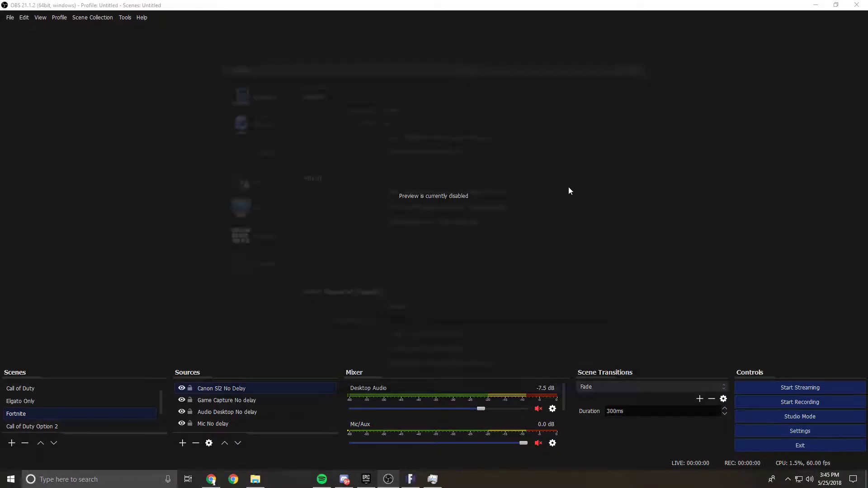
pyautogui.click(264, 154)
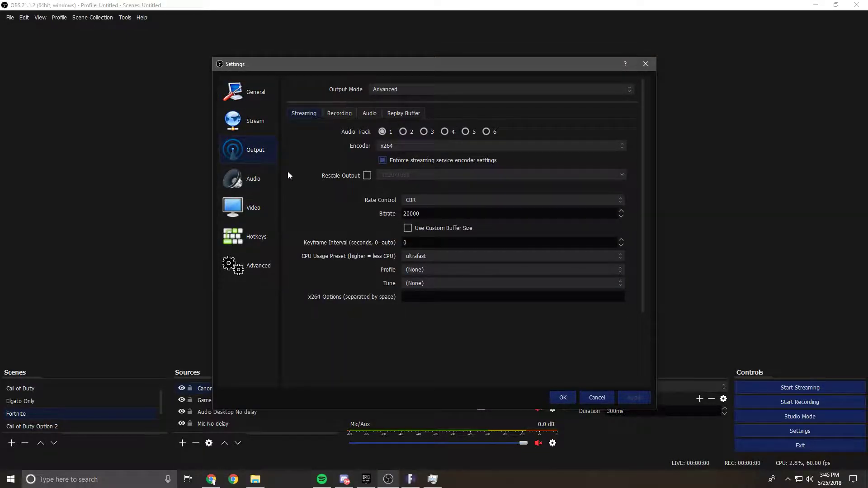
pyautogui.click(249, 210)
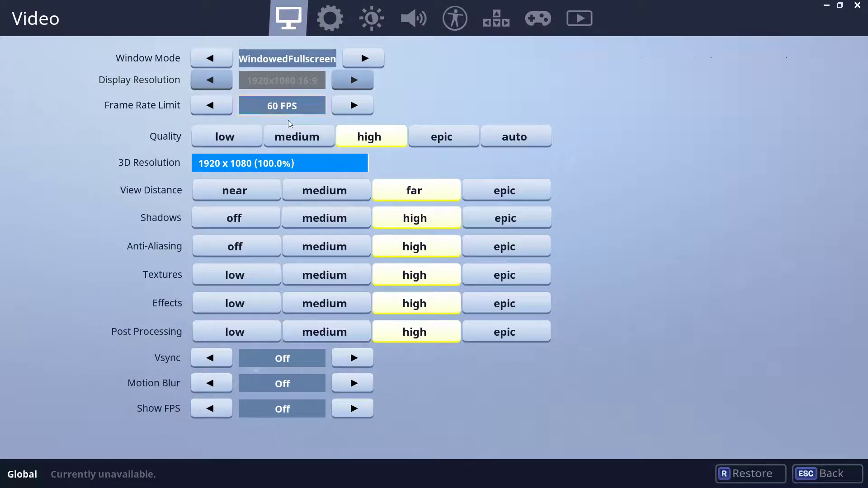
pyautogui.moveTo(282, 105)
pyautogui.click(211, 105)
pyautogui.click(353, 106)
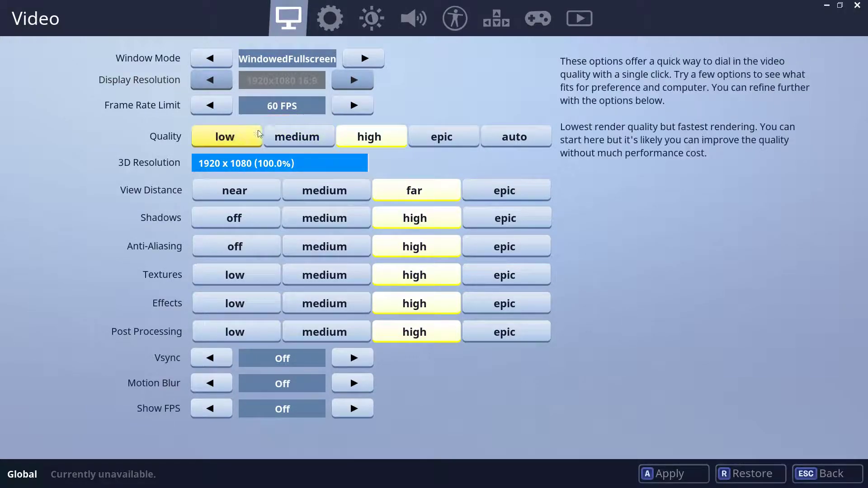
pyautogui.click(353, 105)
pyautogui.click(211, 105)
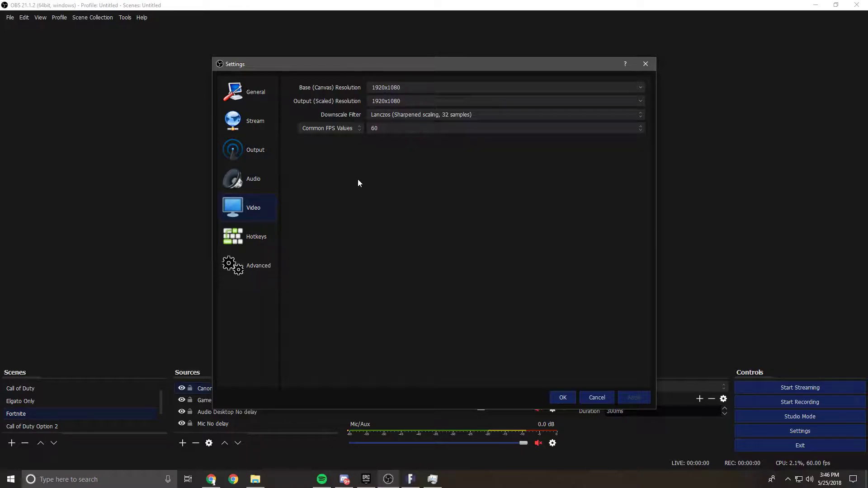
# Look over the theme choices in General settings, keeping the Acri theme.
pyautogui.click(257, 90)
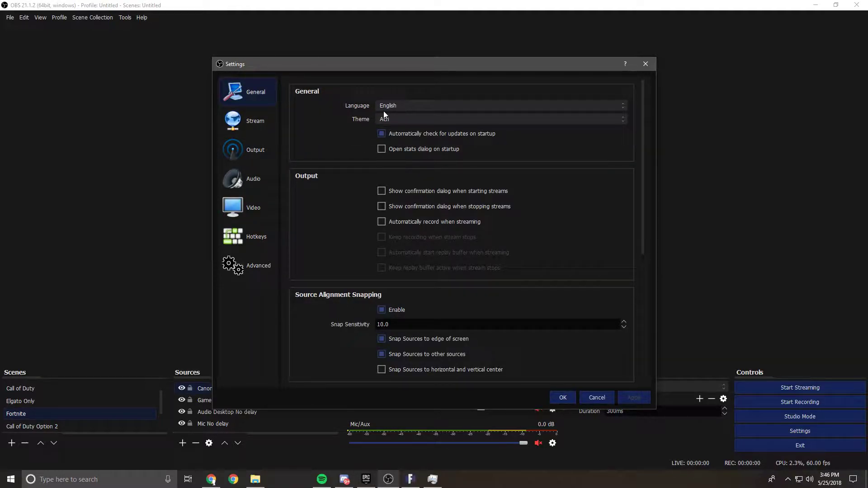
pyautogui.click(393, 119)
pyautogui.click(388, 122)
# Pass through Stream to the Advanced-mode Output settings and list the Output Mode choices.
pyautogui.click(252, 122)
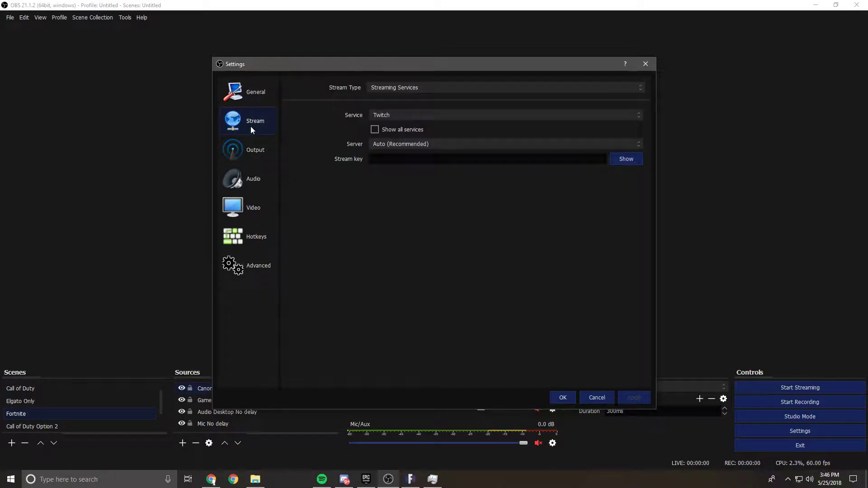
pyautogui.click(267, 152)
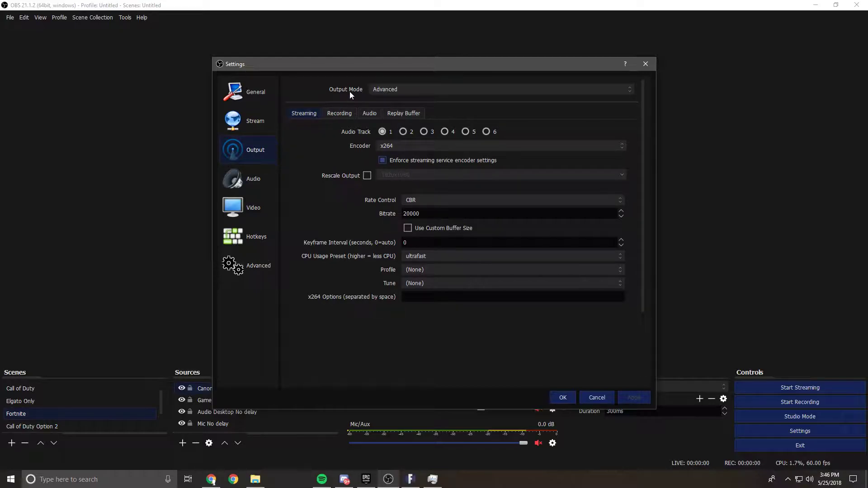
pyautogui.click(405, 89)
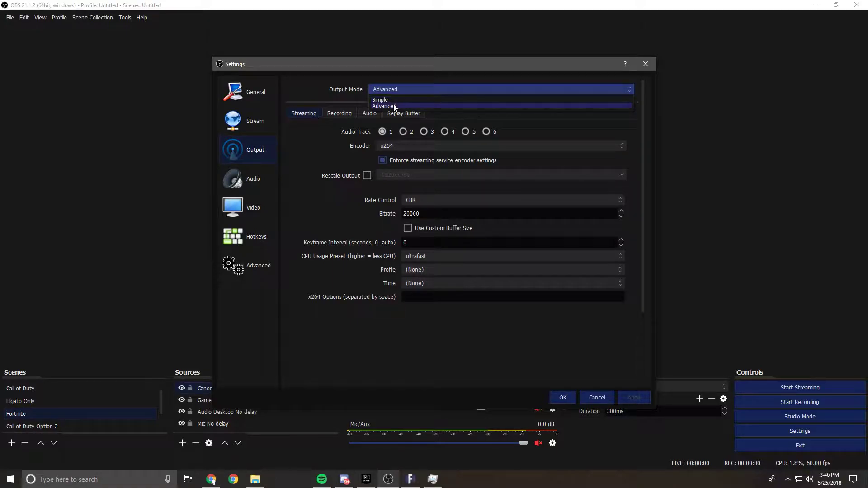
# Keep Advanced output mode and confirm Standard recording type with mp4 format.
pyautogui.click(394, 105)
pyautogui.click(339, 113)
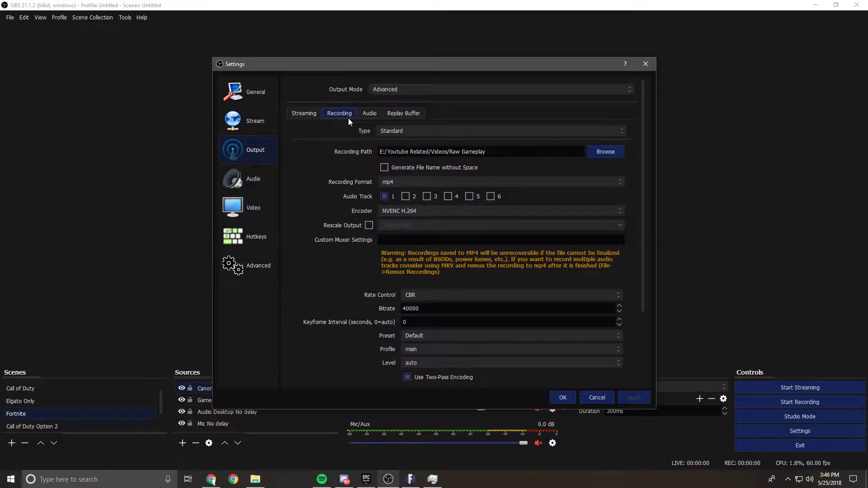
pyautogui.click(391, 131)
pyautogui.click(393, 131)
pyautogui.click(393, 182)
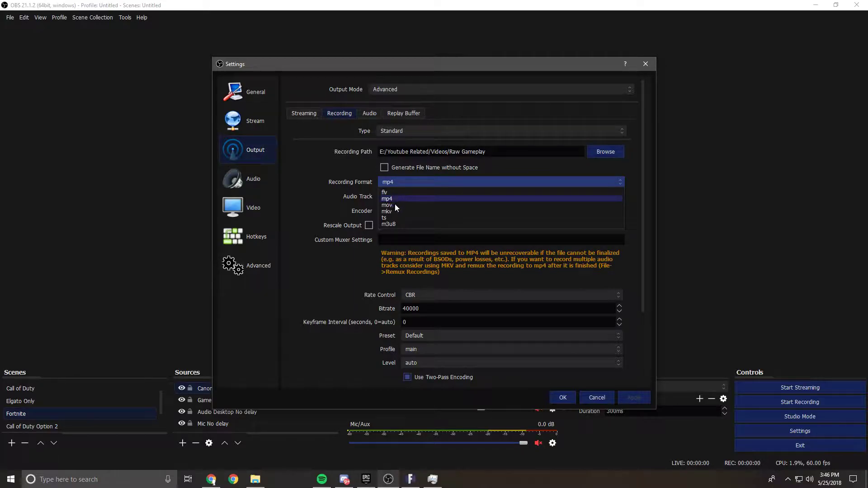
pyautogui.click(394, 199)
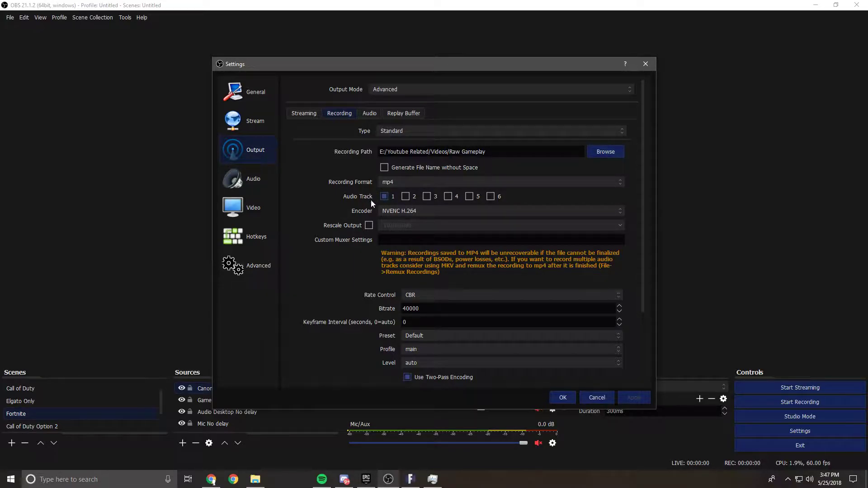
pyautogui.click(421, 212)
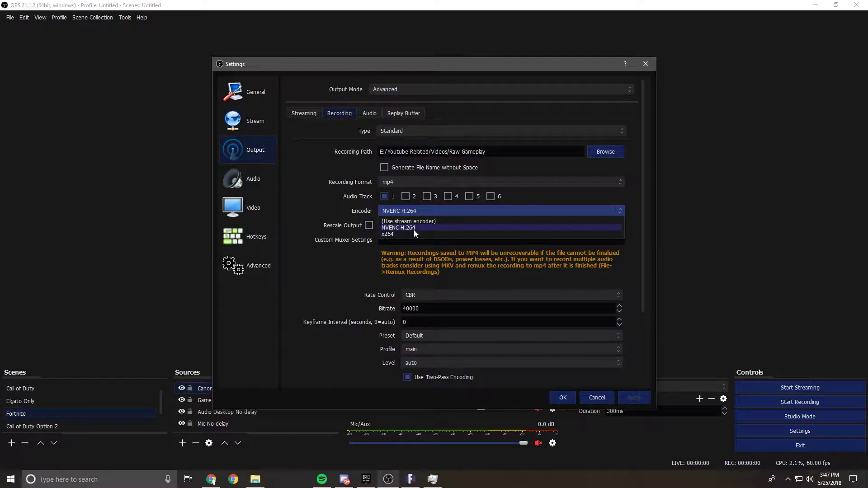
pyautogui.click(414, 230)
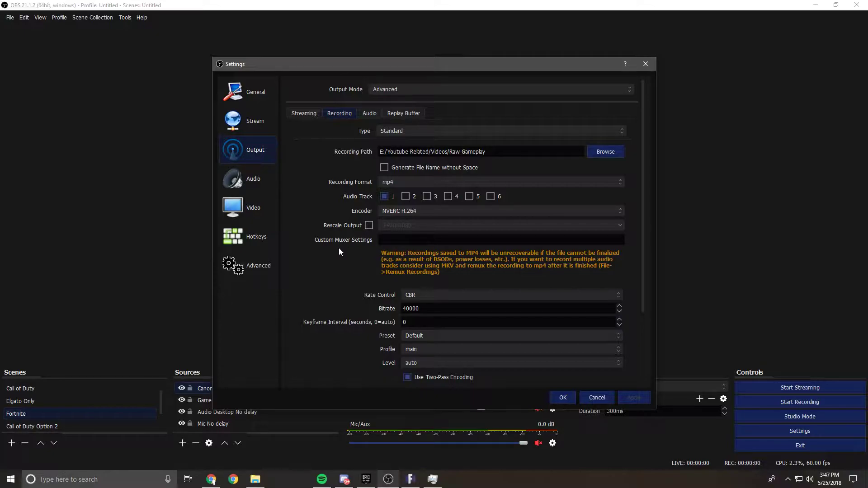
pyautogui.scroll(-1, 339, 252)
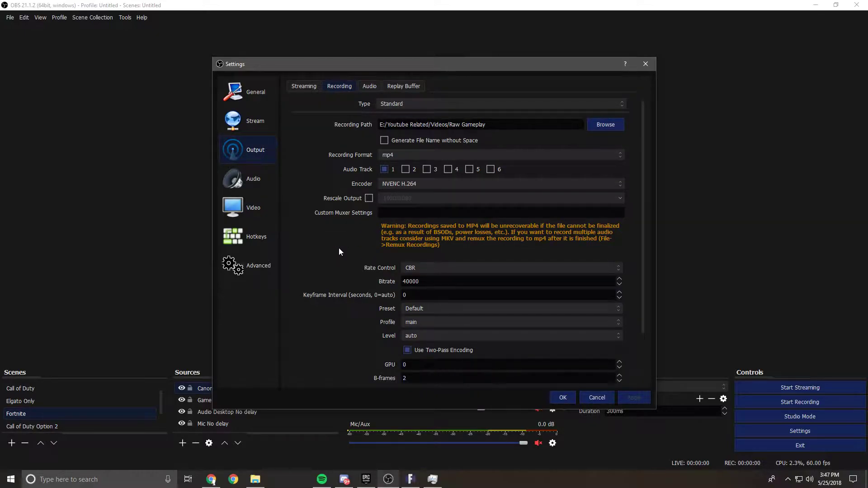
pyautogui.scroll(-1, 338, 248)
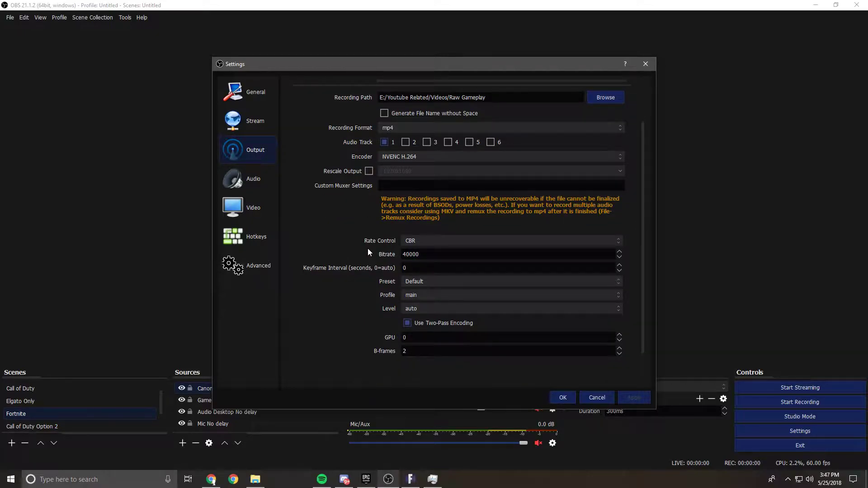
pyautogui.click(417, 240)
pyautogui.click(418, 254)
pyautogui.click(258, 180)
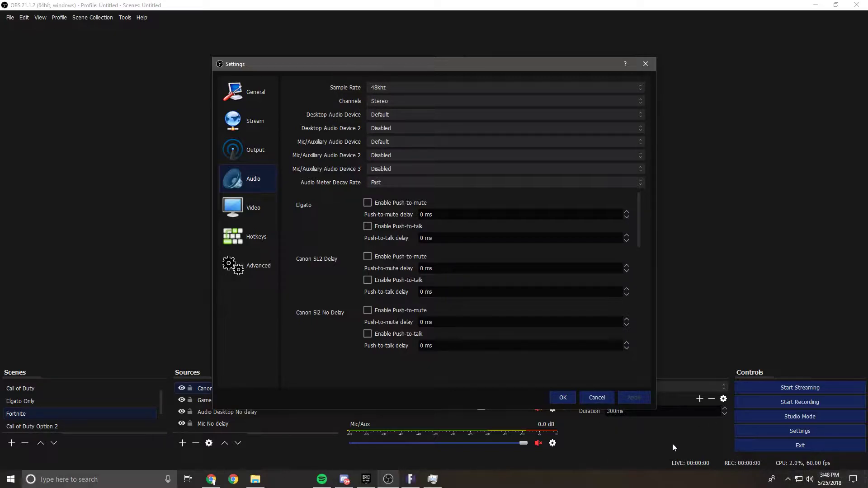
# Open the Windows Sound dialog from the taskbar volume icon's menu.
pyautogui.rightClick(811, 482)
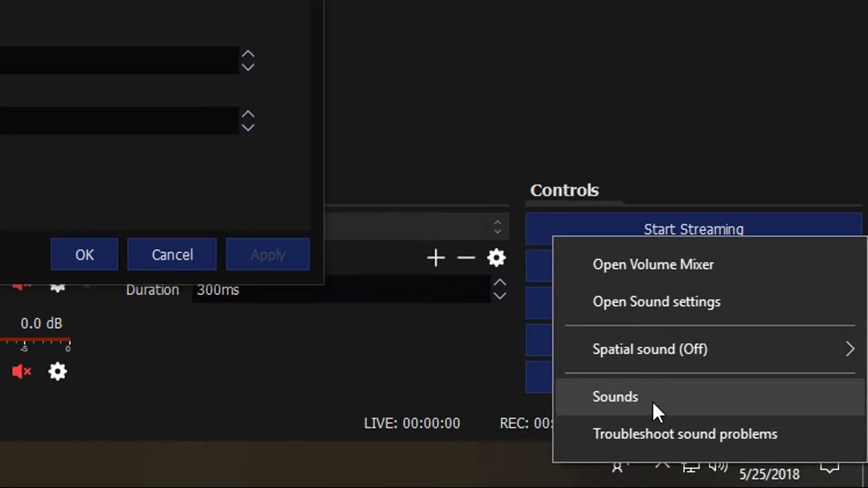
pyautogui.click(652, 402)
# Inspect the Headset Microphone's advanced format properties, then close the Sound dialog.
pyautogui.click(103, 84)
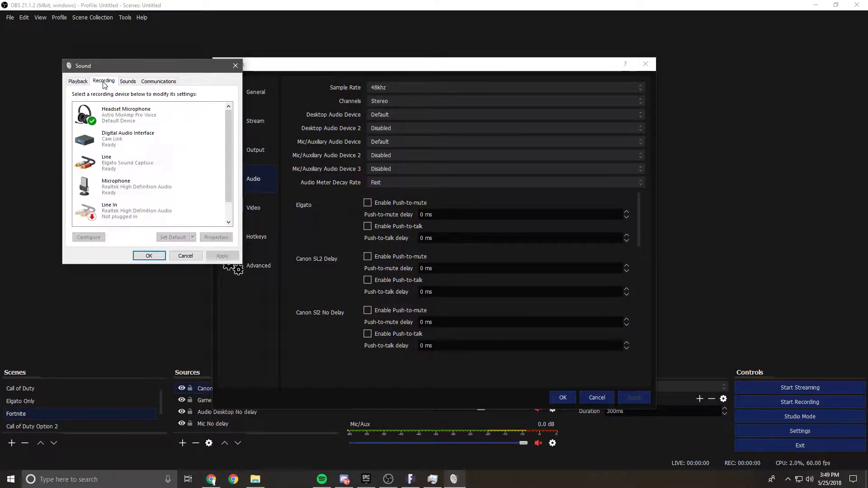
pyautogui.moveTo(135, 65); pyautogui.dragTo(415, 125)
pyautogui.click(386, 154)
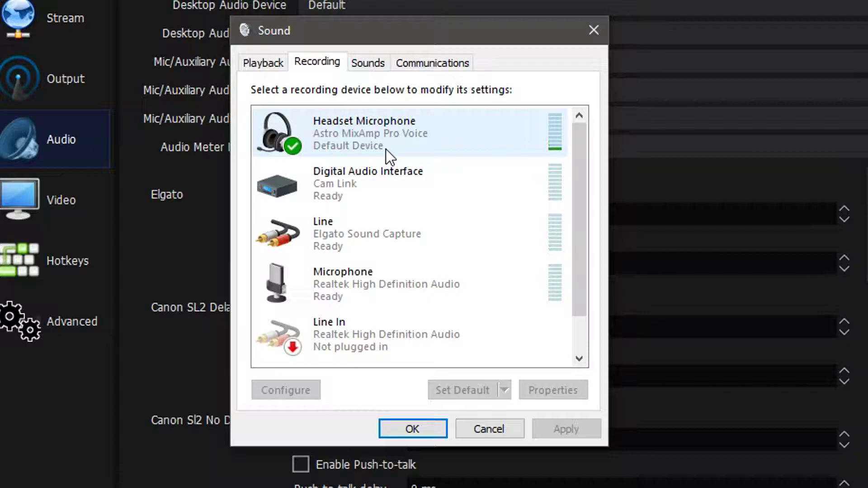
pyautogui.click(386, 149)
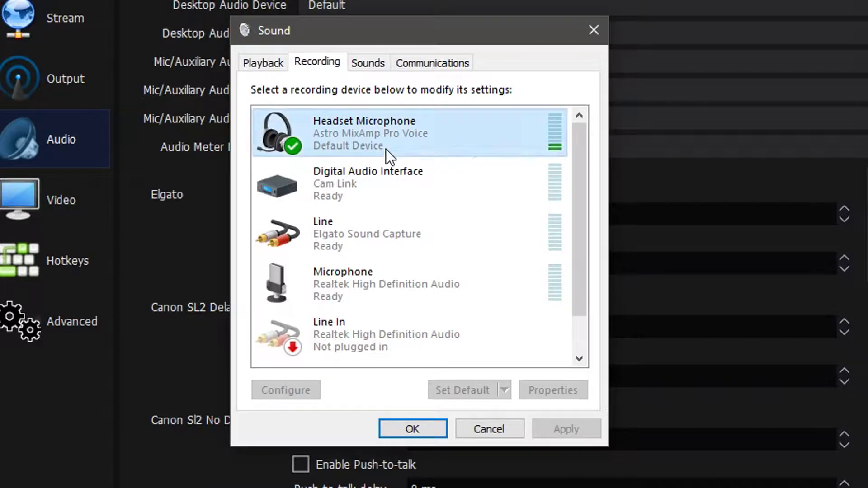
pyautogui.rightClick(386, 148)
pyautogui.click(385, 271)
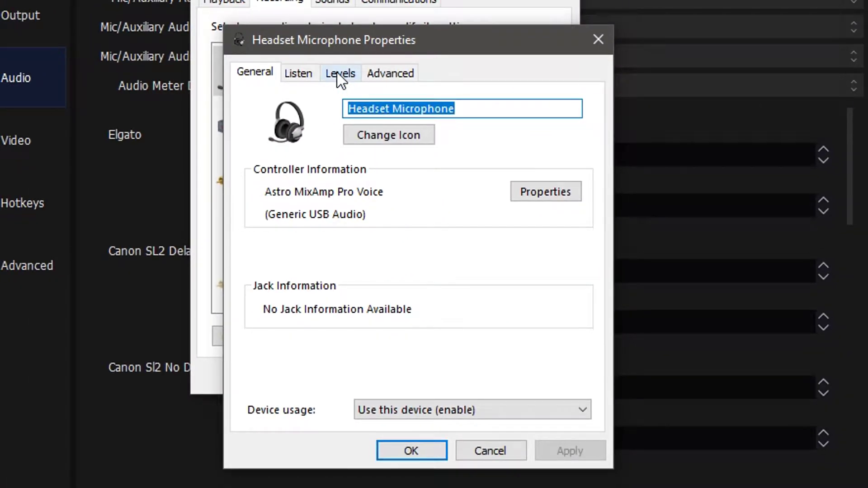
pyautogui.click(390, 73)
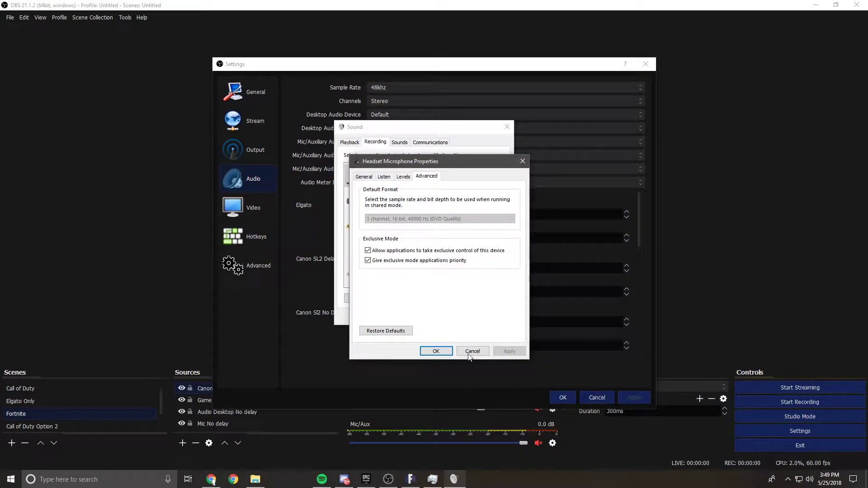
pyautogui.click(411, 451)
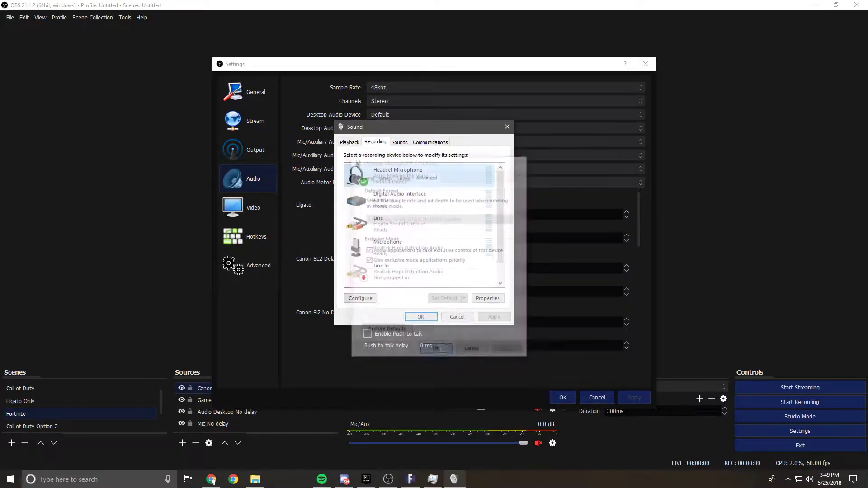
pyautogui.click(421, 316)
# Review desktop audio and Windows playback/recording devices, keeping Desktop Audio Device 2 disabled.
pyautogui.click(377, 101)
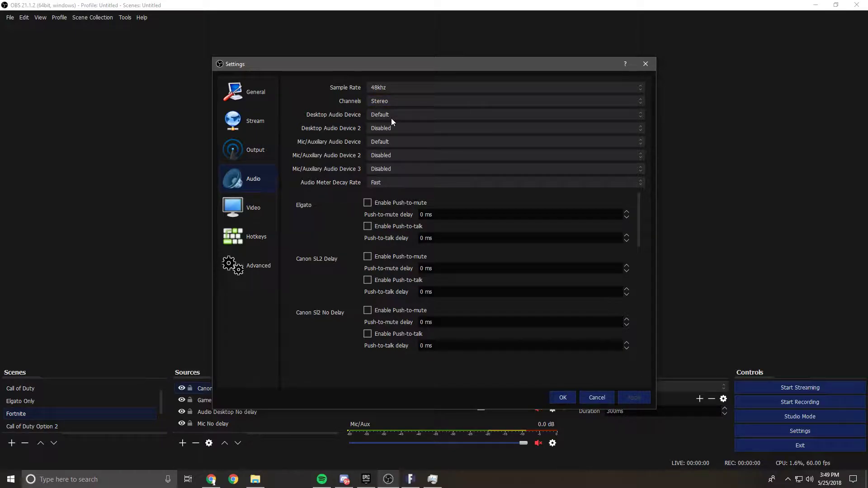
pyautogui.click(387, 114)
pyautogui.rightClick(799, 480)
pyautogui.click(770, 456)
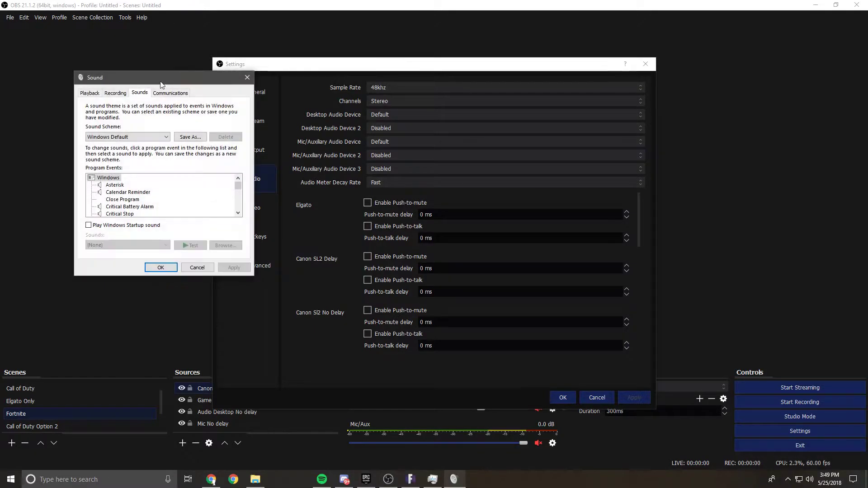
pyautogui.click(90, 93)
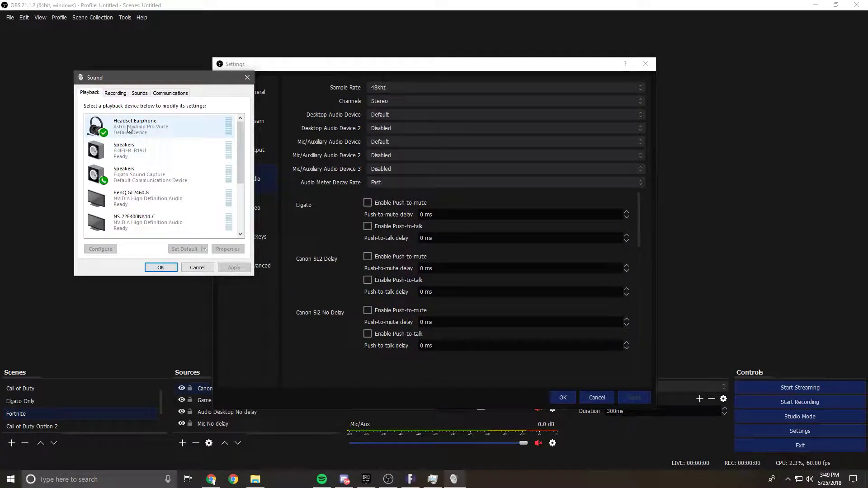
pyautogui.click(115, 94)
pyautogui.click(160, 267)
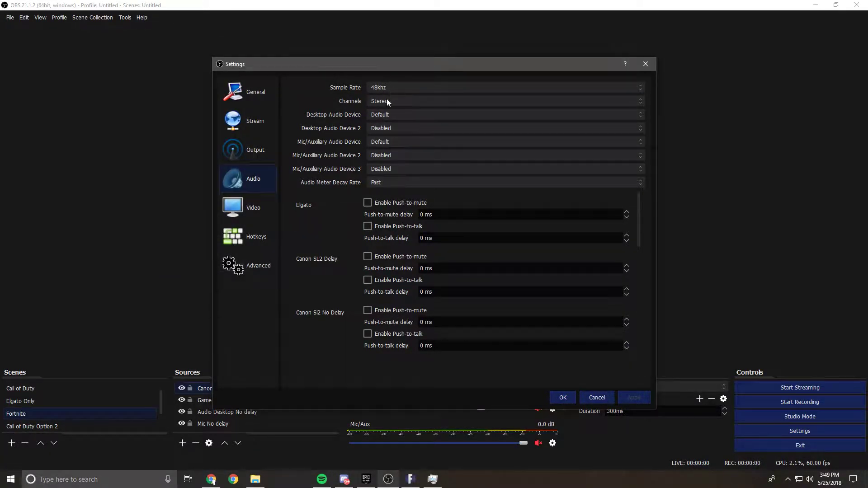
pyautogui.click(400, 128)
pyautogui.click(381, 139)
# Confirm 1920x1080 at 60 FPS with Lanczos downscaling, check F10 hotkeys, then open Advanced.
pyautogui.click(253, 208)
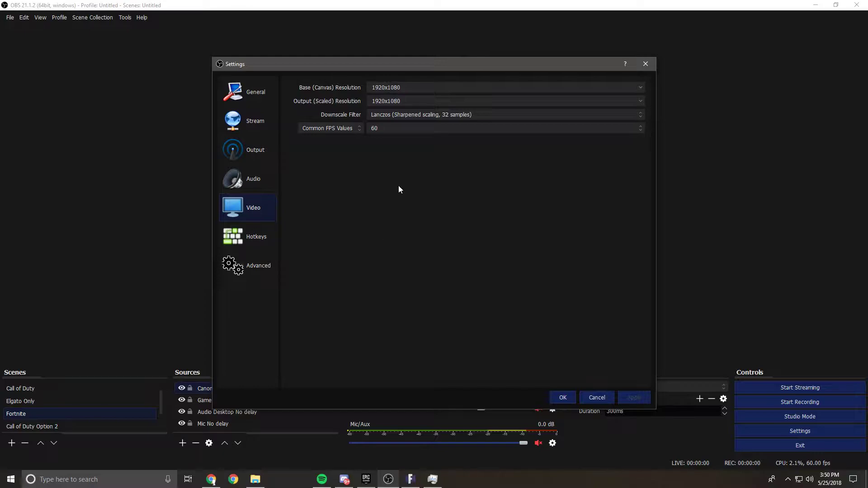
pyautogui.click(392, 117)
pyautogui.click(398, 137)
pyautogui.click(266, 242)
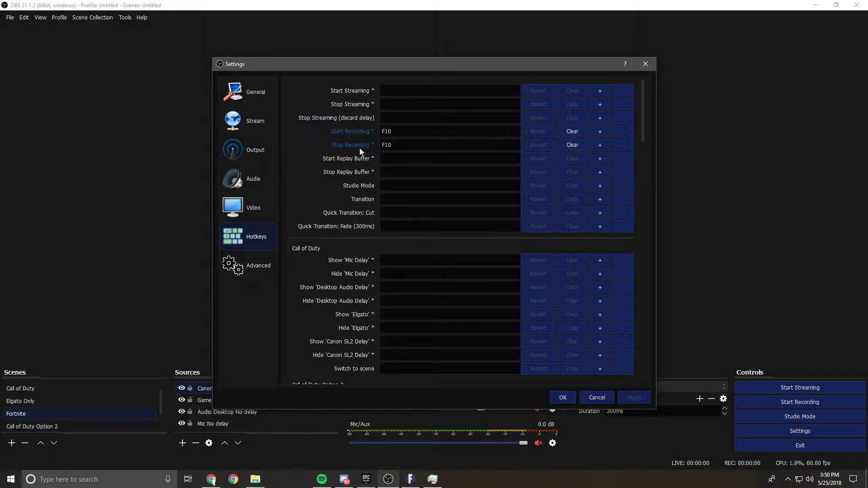
pyautogui.click(264, 267)
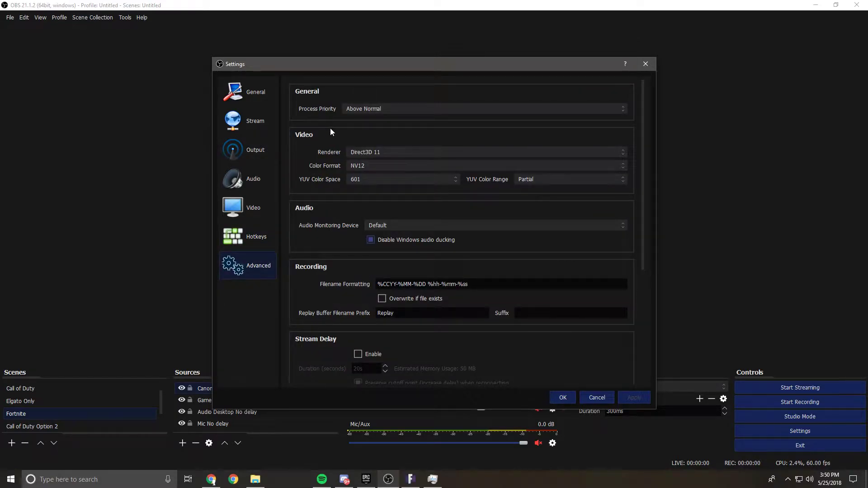
pyautogui.click(370, 108)
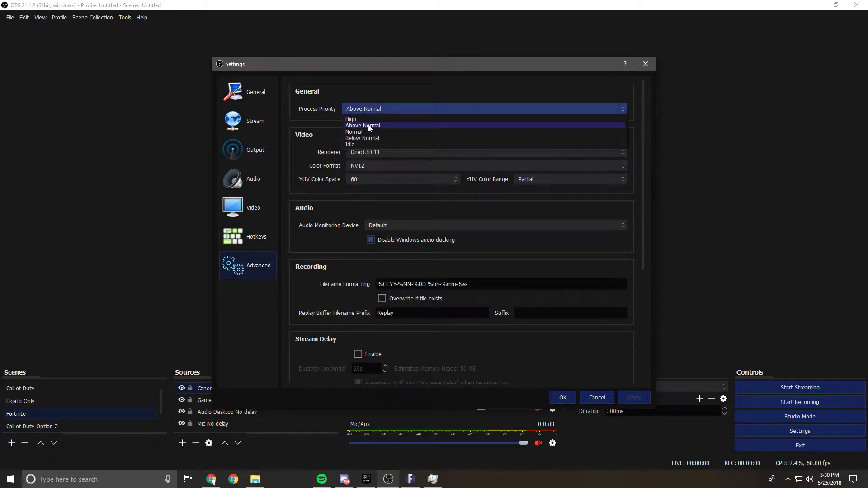
pyautogui.click(369, 124)
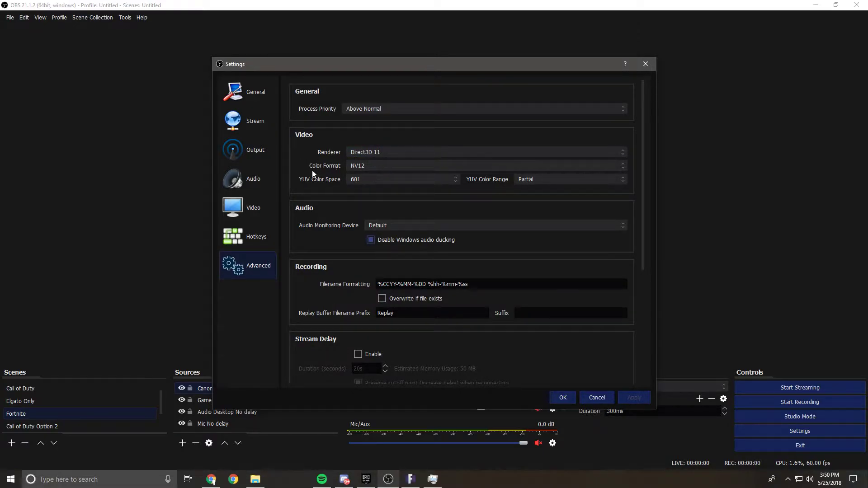
pyautogui.scroll(-1, 363, 154)
pyautogui.click(376, 139)
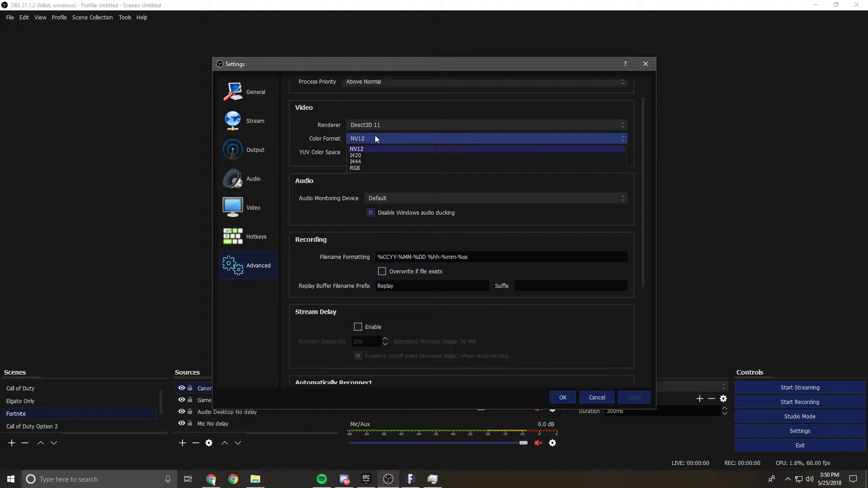
pyautogui.click(375, 138)
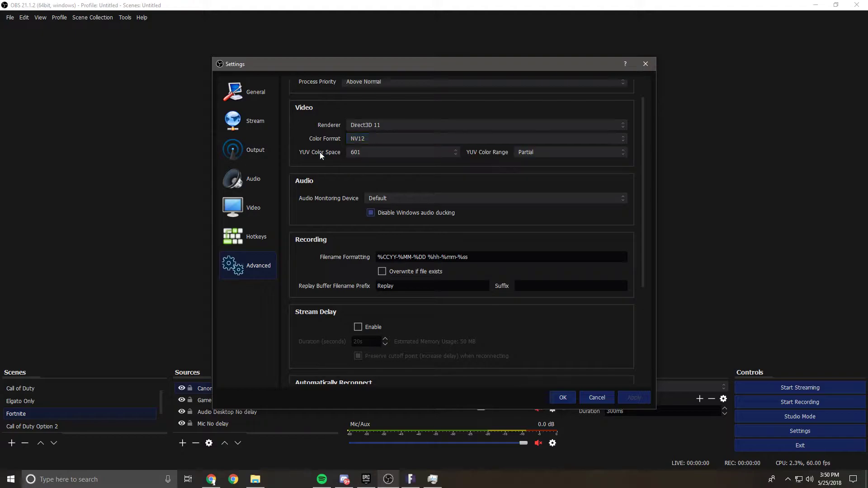
pyautogui.click(375, 139)
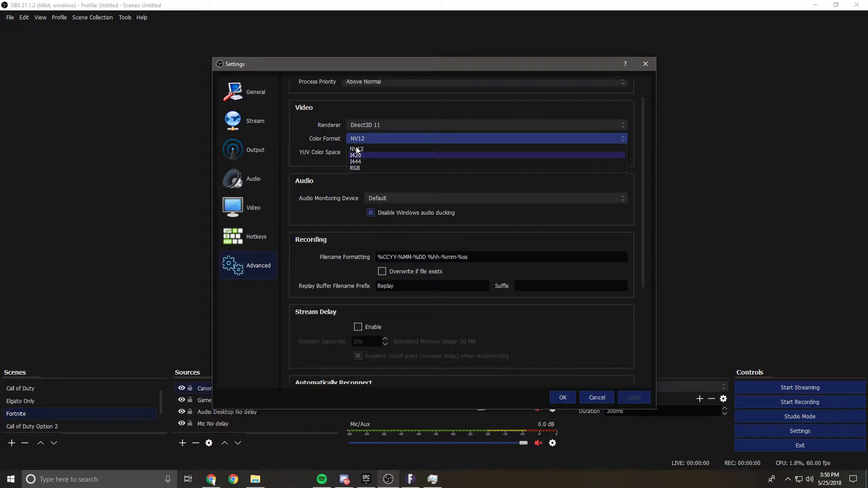
pyautogui.click(358, 149)
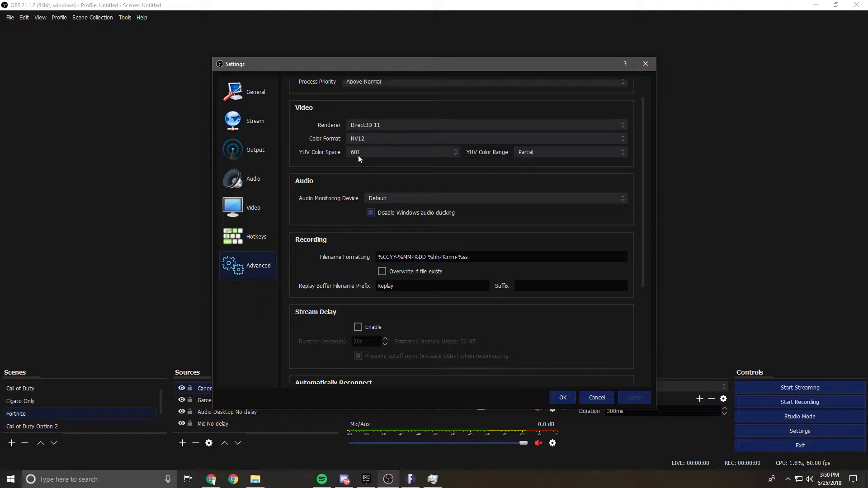
pyautogui.click(358, 155)
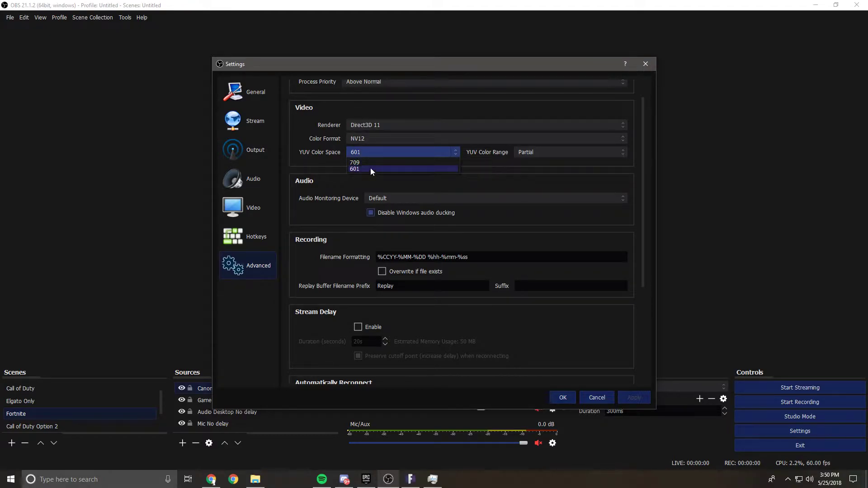
pyautogui.click(370, 169)
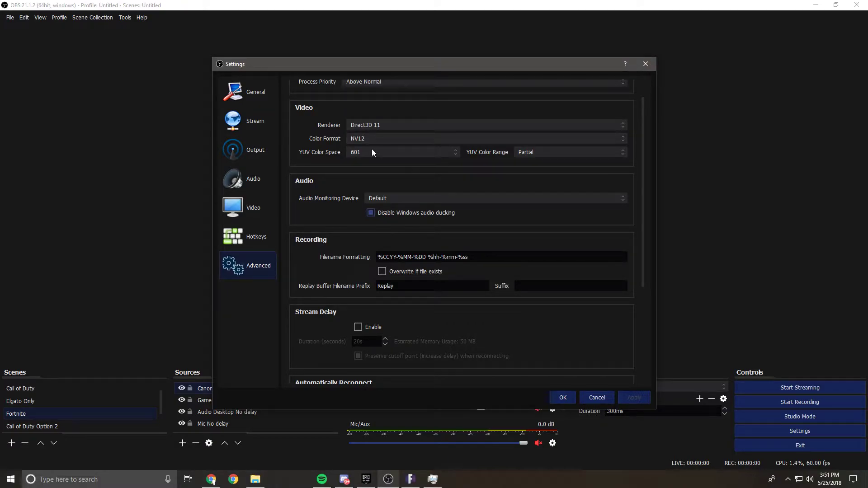
pyautogui.click(532, 154)
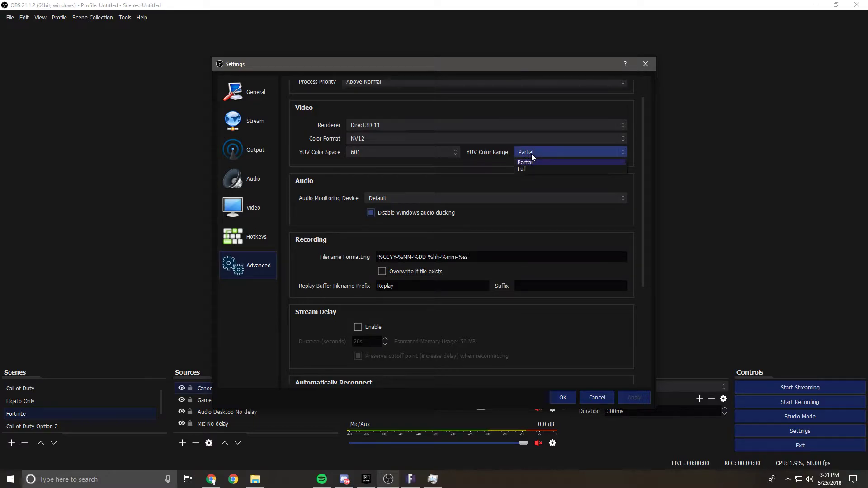
pyautogui.press('Escape')
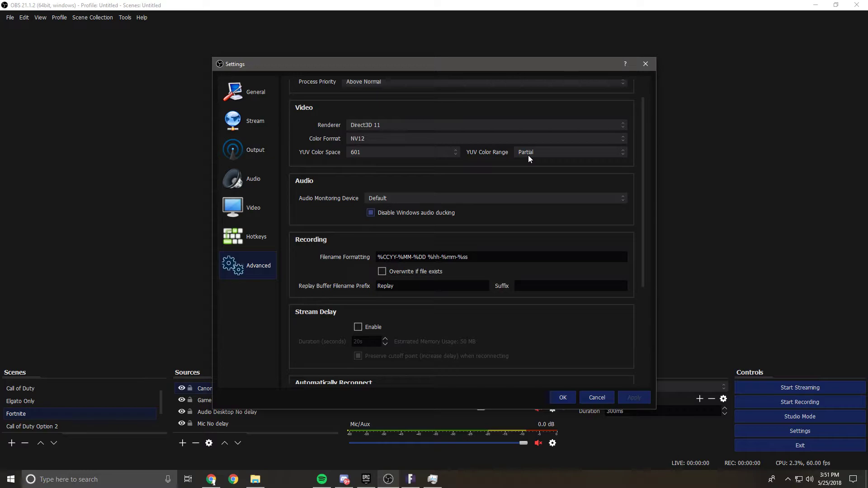
pyautogui.click(526, 152)
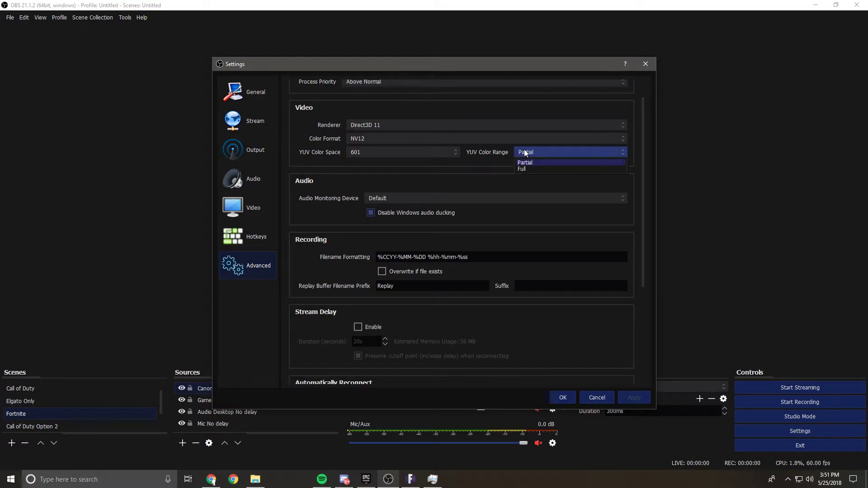
pyautogui.click(540, 162)
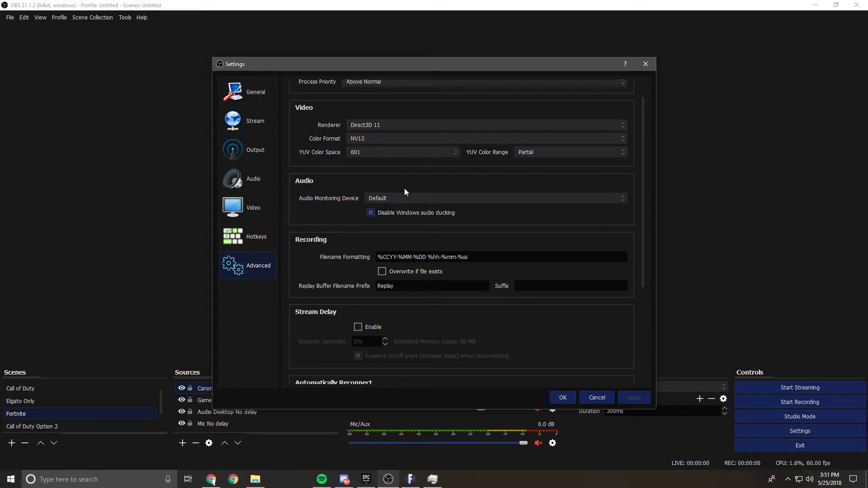
pyautogui.click(396, 198)
pyautogui.click(397, 198)
pyautogui.scroll(-2, 319, 249)
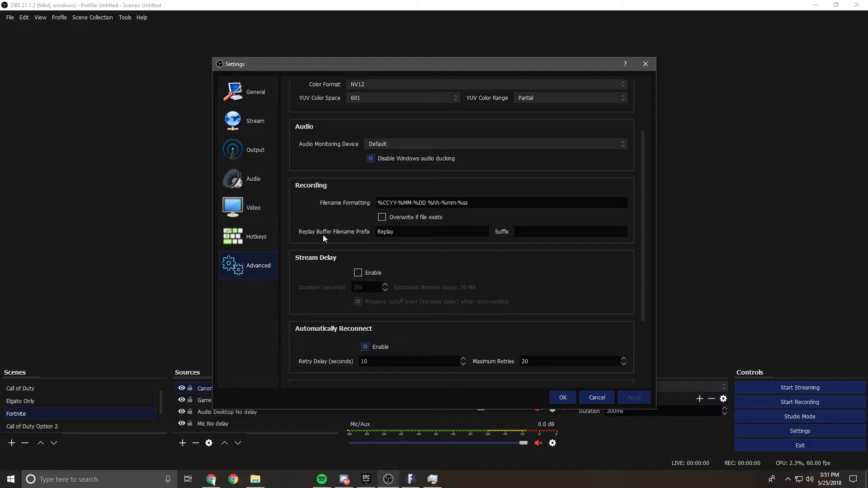
pyautogui.scroll(-1, 323, 235)
pyautogui.scroll(-1, 320, 238)
pyautogui.scroll(-1, 320, 239)
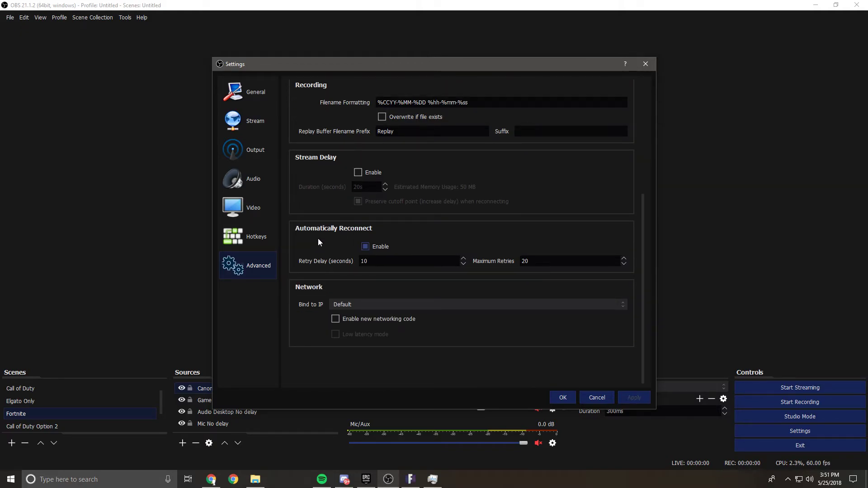
pyautogui.scroll(3, 316, 240)
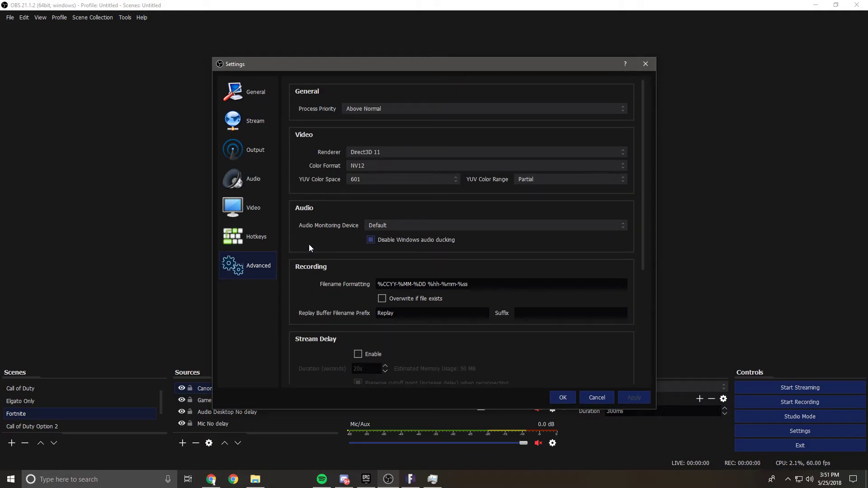
# Switch to the General settings page showing English language and the Acri theme.
pyautogui.click(248, 92)
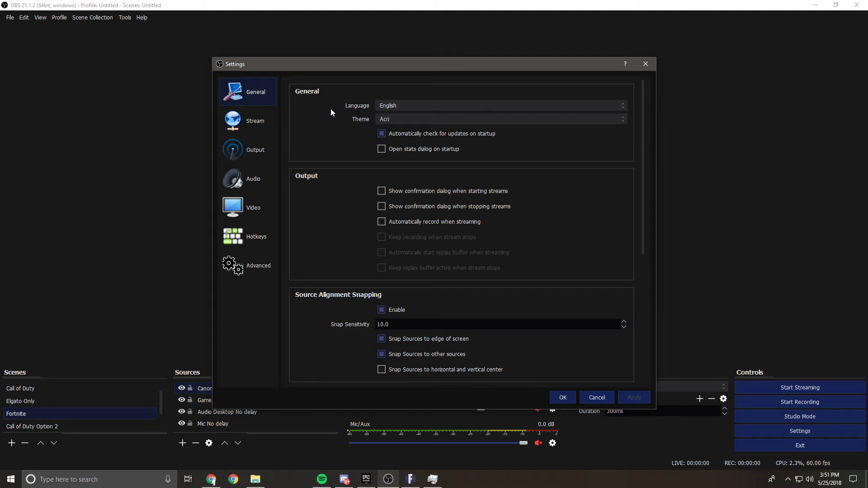